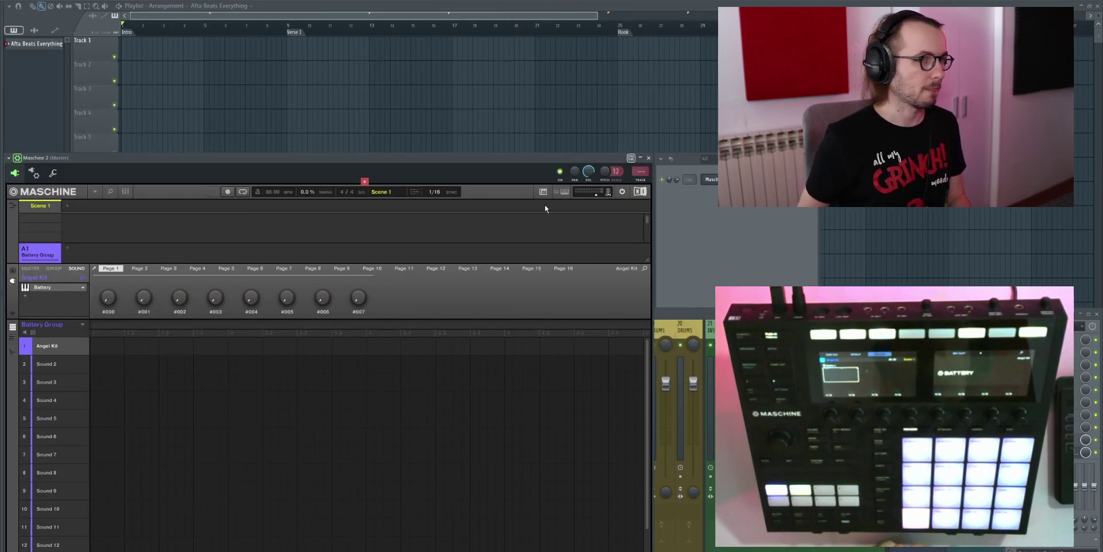
- Place the floating Battery plugin window over the Maschine pattern area
left_click_drag(452, 188, 237, 289)
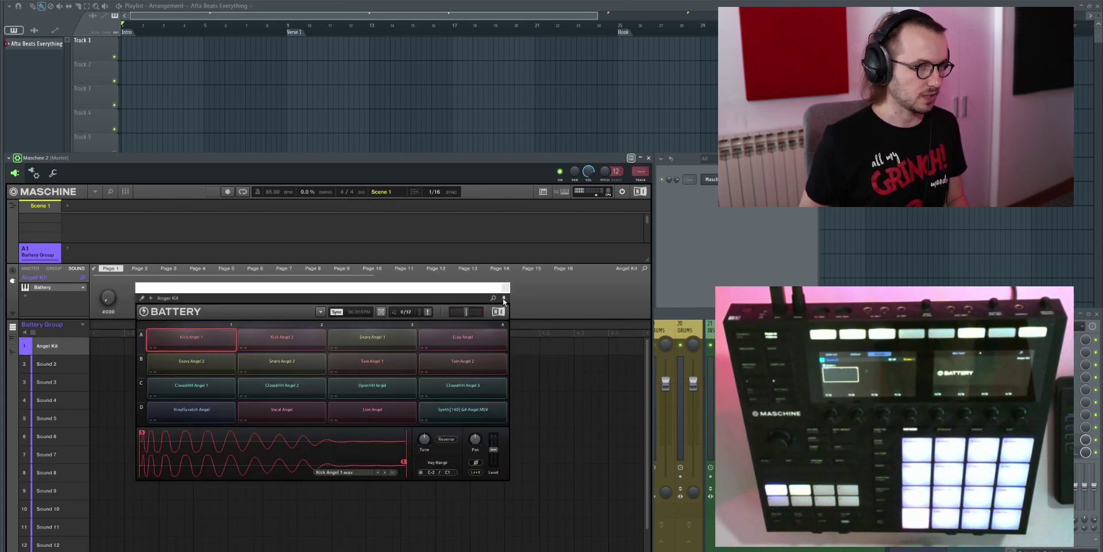
left_click_drag(365, 288, 340, 251)
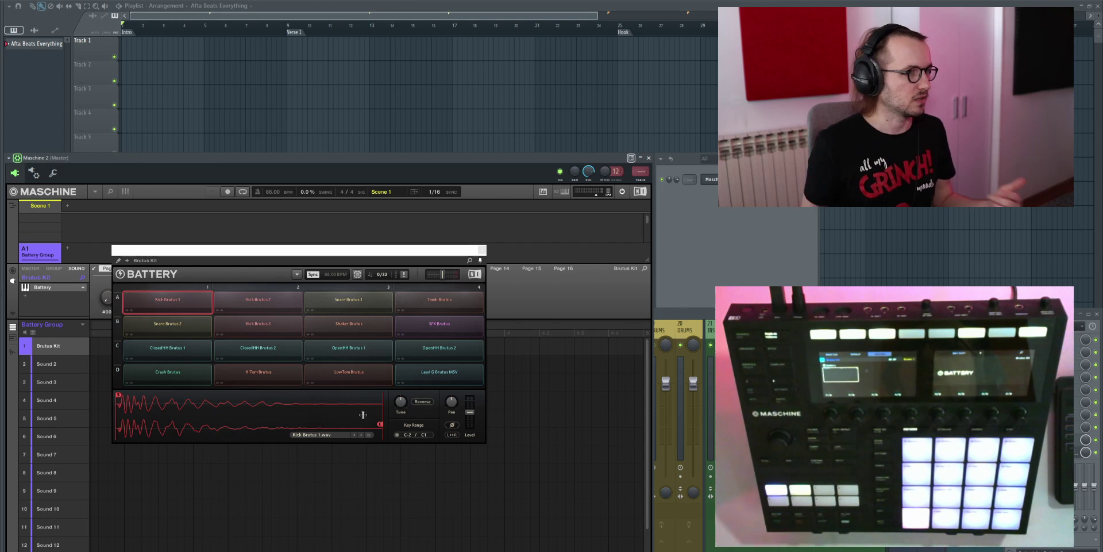
- Start a new project from the Afta Beats Everything template
left_click(10, 1)
mouse_move(57, 1)
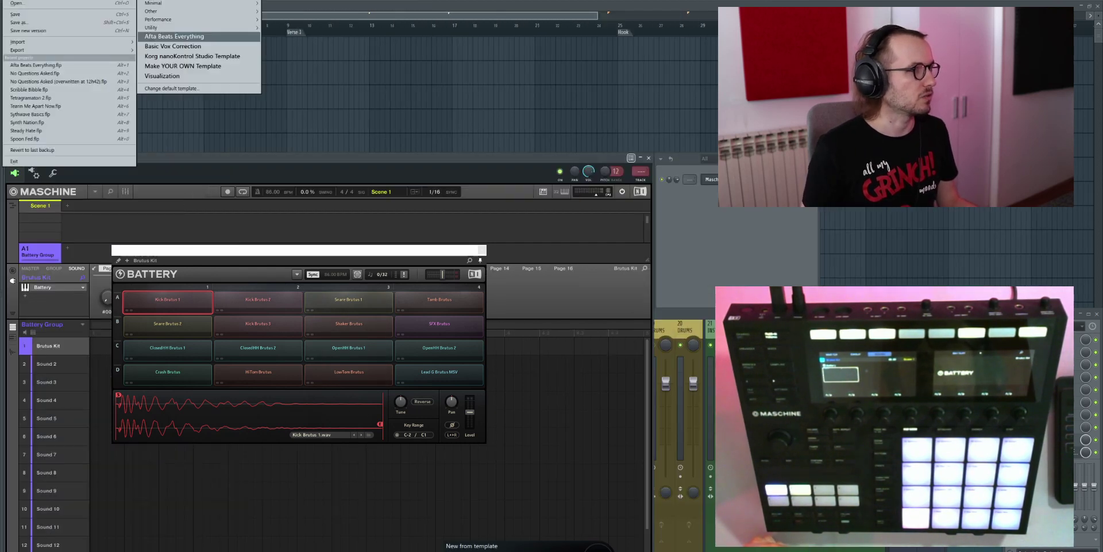
left_click(190, 37)
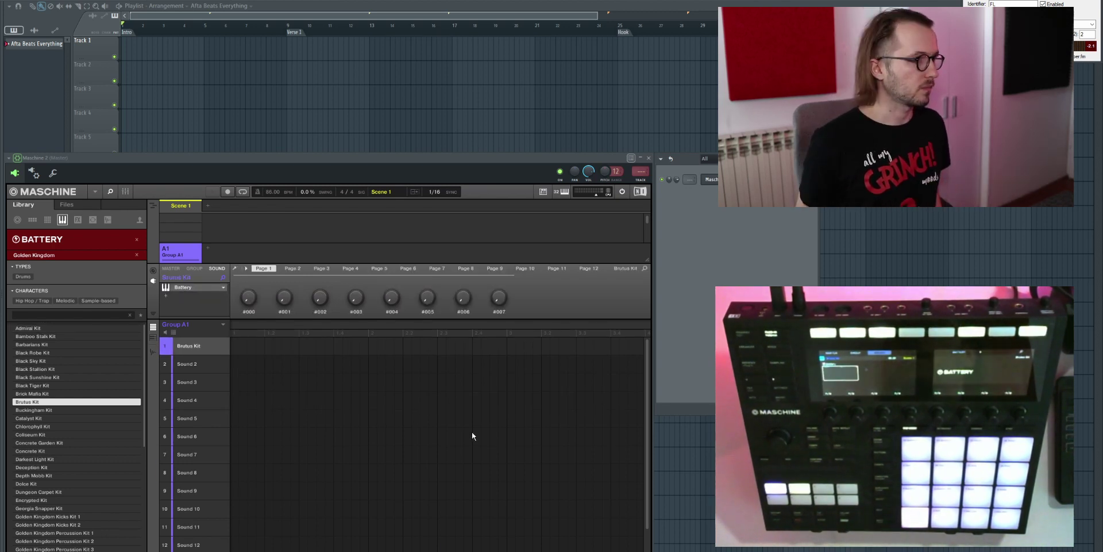
- Move the Battery window over the Maschine browser and audition the Lead G Brutus and Kick Brutus 1 cells
left_click_drag(181, 1, 248, 240)
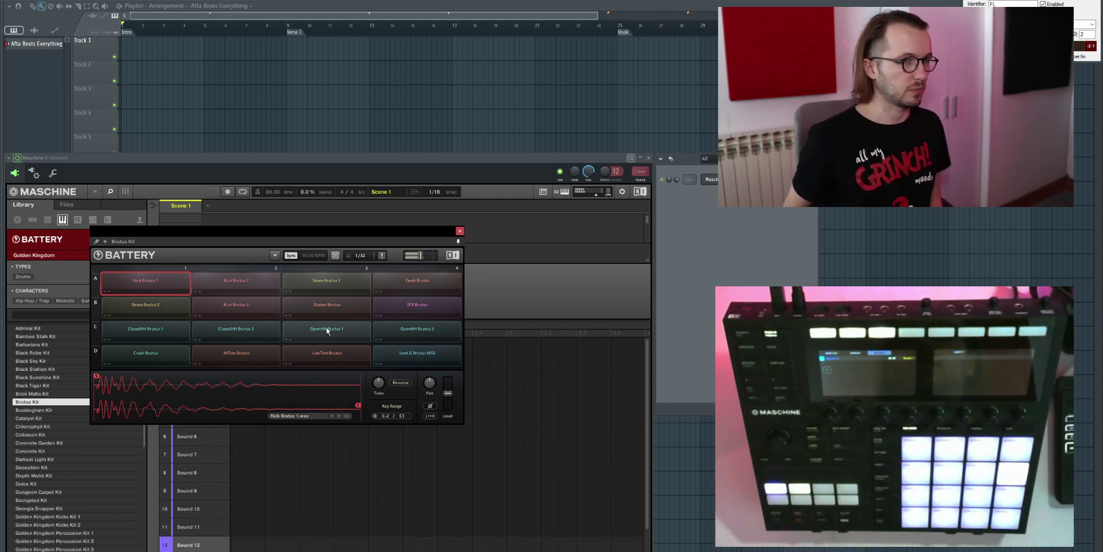
left_click(388, 354)
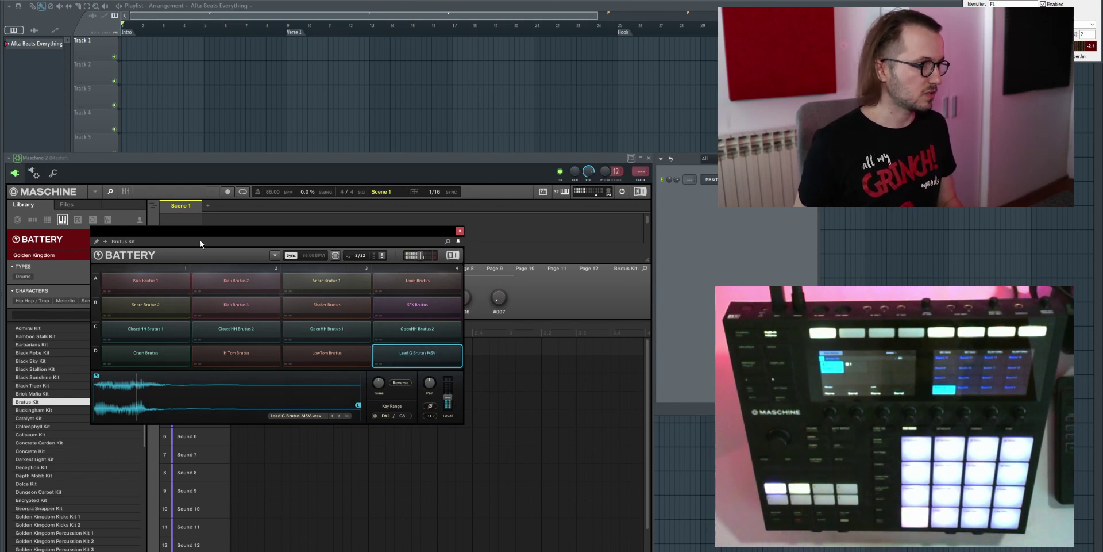
left_click(142, 281)
left_click(142, 281)
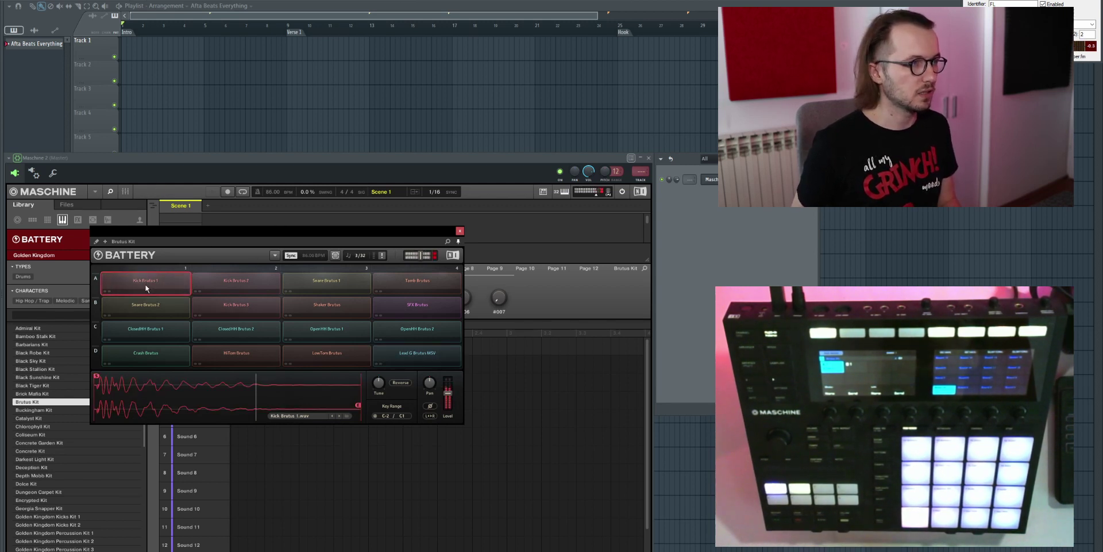
left_click(145, 284)
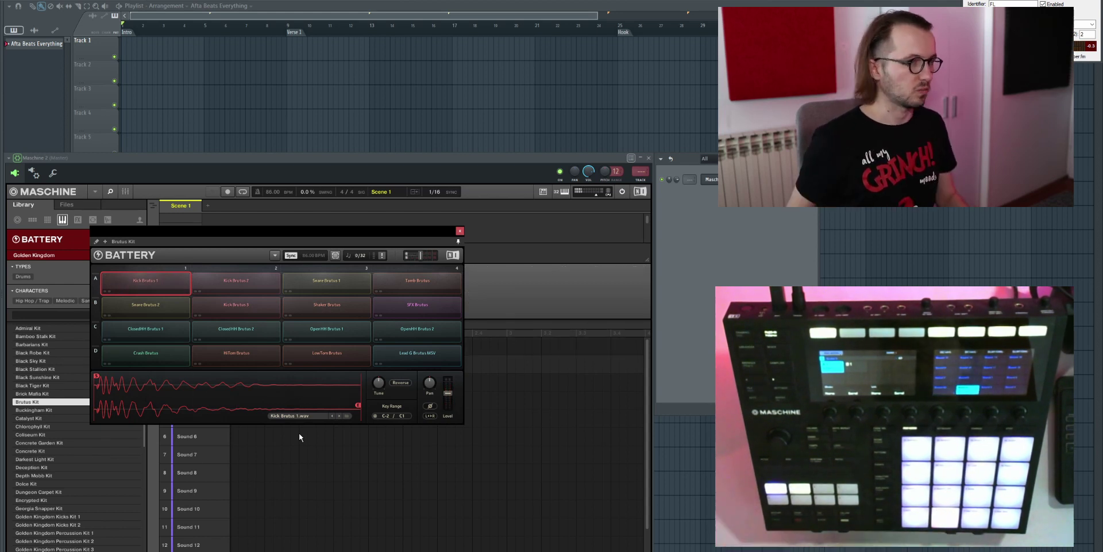
- Check the key ranges of the Snare Brutus 1, ClosedHH Brutus 1, Kick Brutus 3 and SFX Brutus cells
left_click(312, 290)
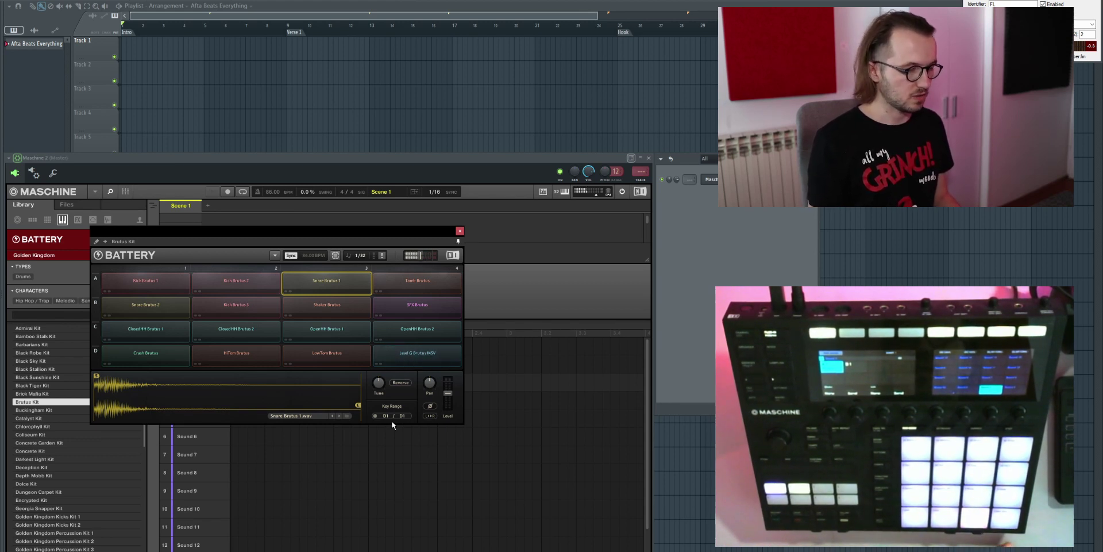
left_click(135, 333)
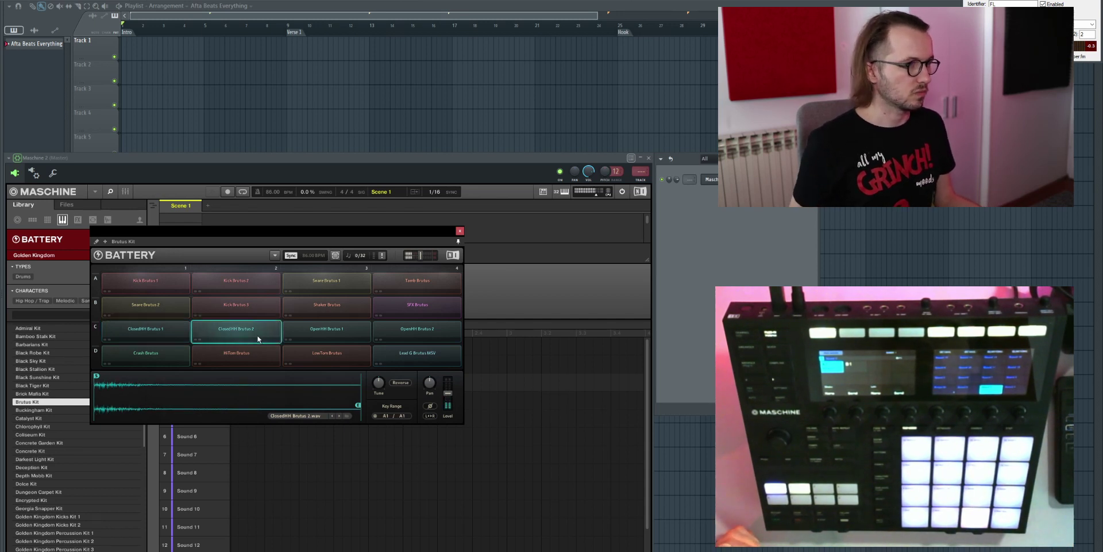
left_click(240, 310)
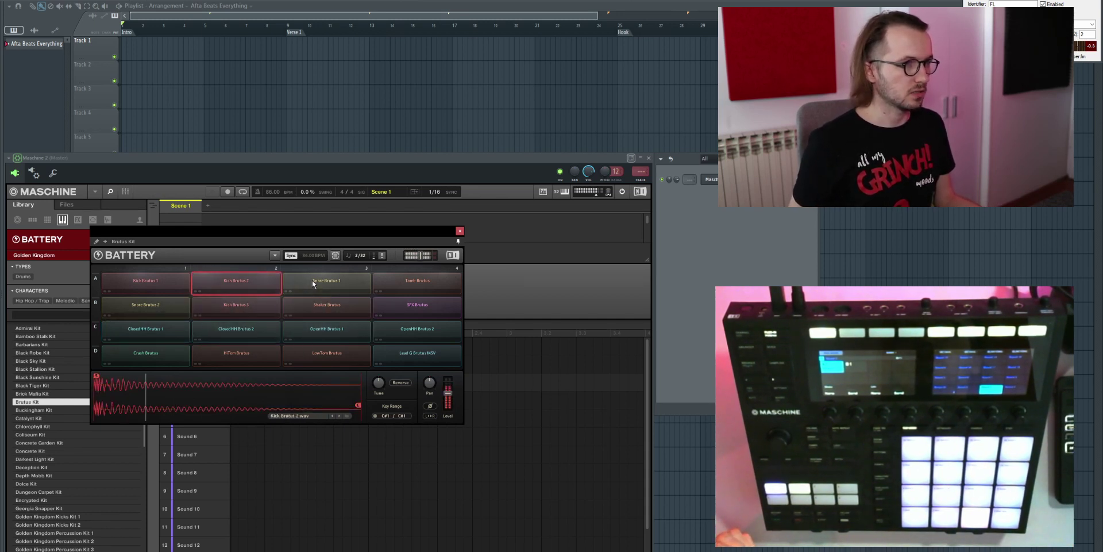
left_click(398, 313)
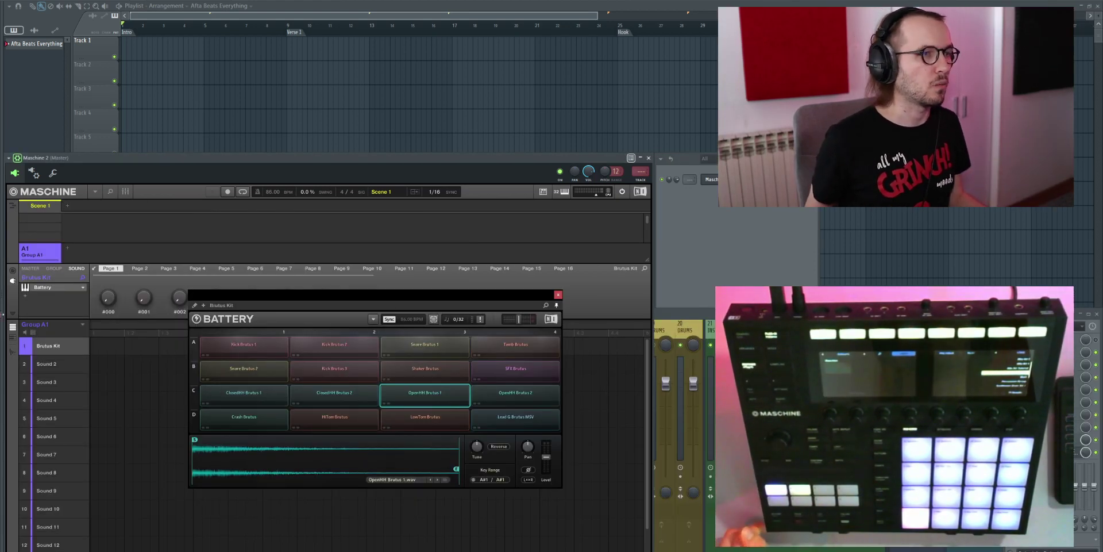
- Review the Maschine 2 Groups folder in the Save Group As dialog for group A1 without saving
right_click(37, 252)
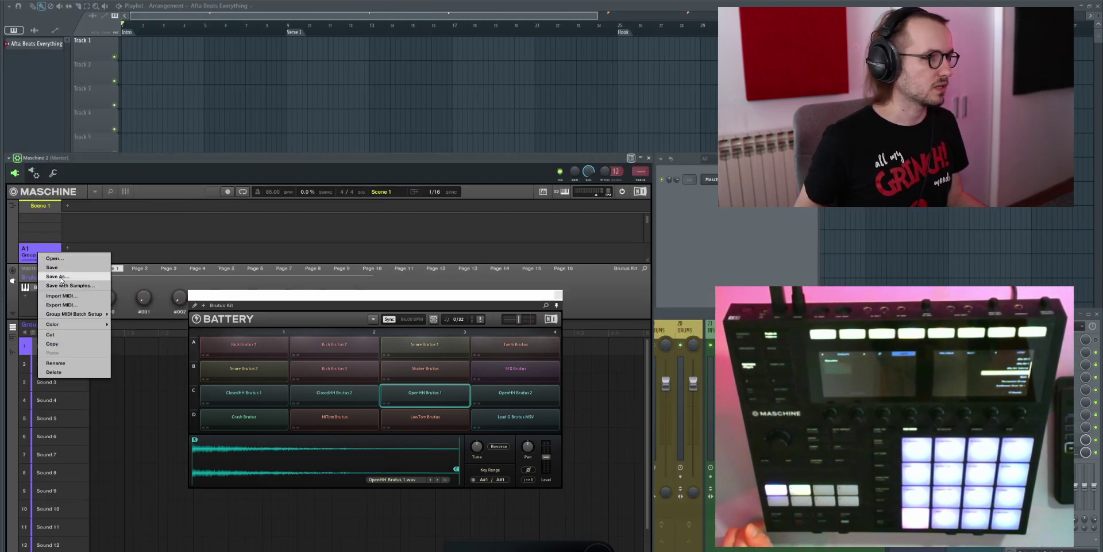
left_click(60, 276)
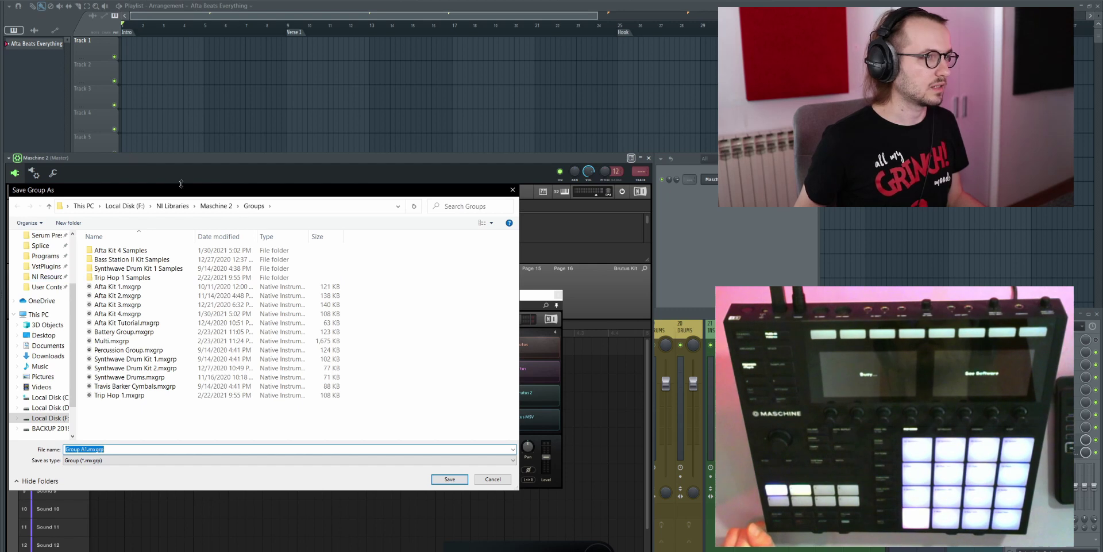
left_click_drag(61, 190, 142, 187)
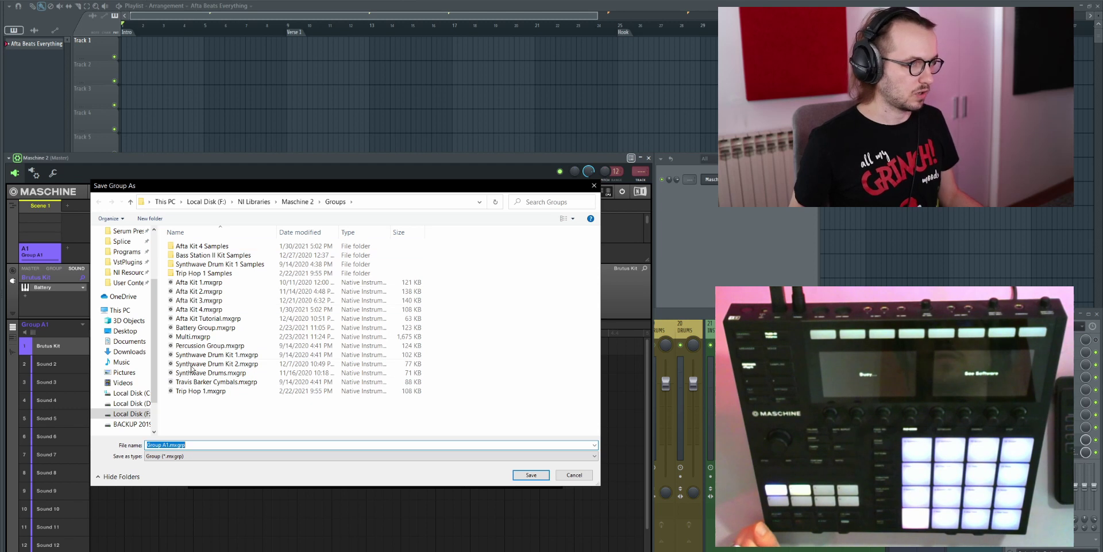
left_click(574, 475)
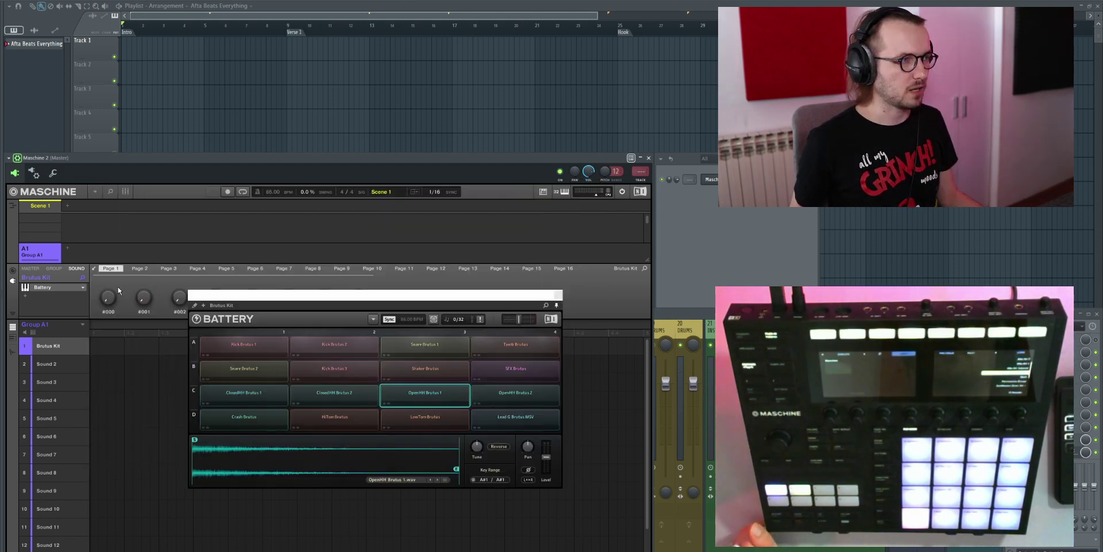
right_click(39, 256)
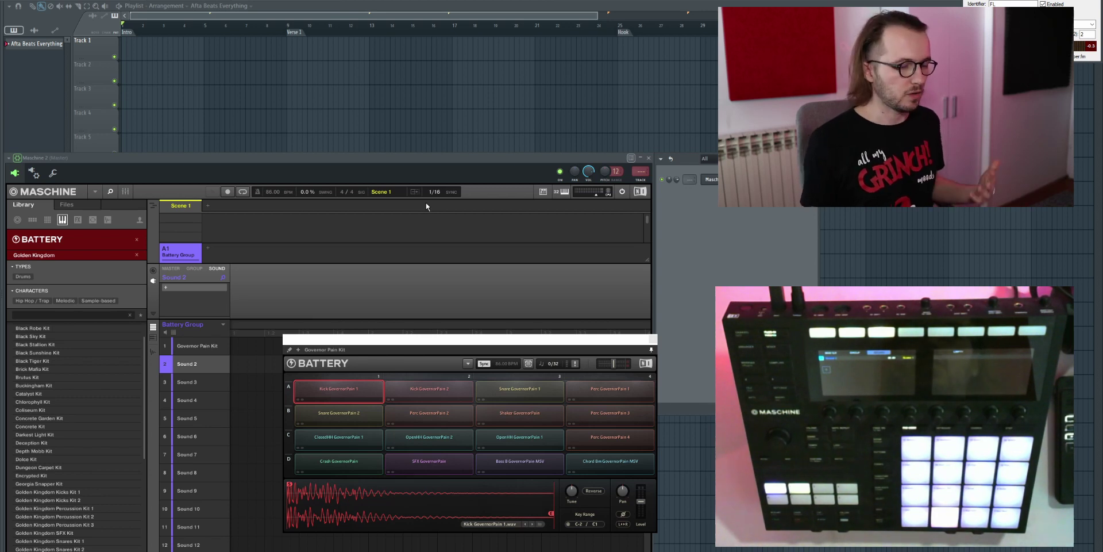
- Reposition the Maschine window and view the user library locations in the preferences
left_click_drag(265, 161, 294, 119)
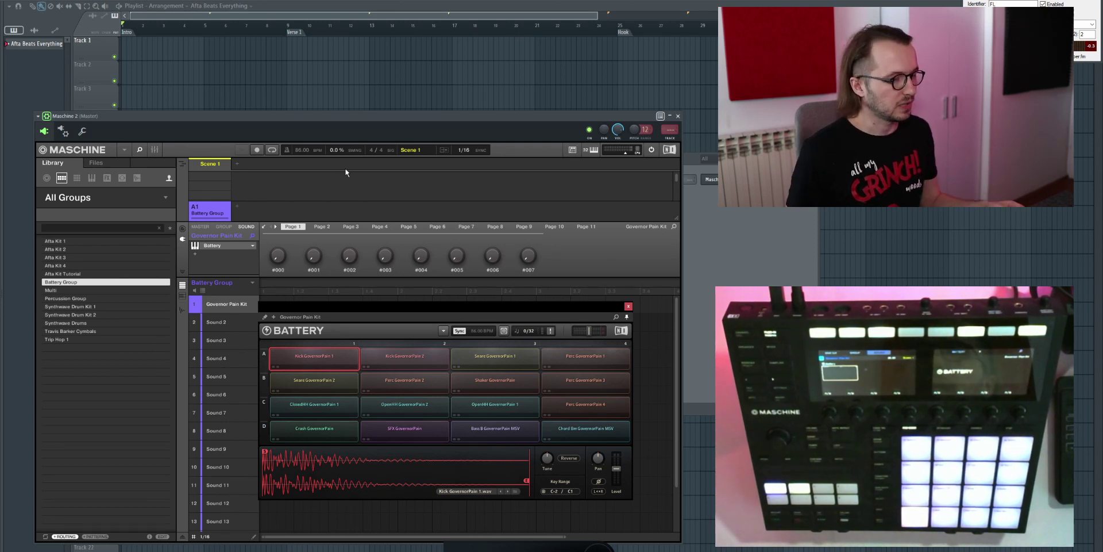
left_click(124, 151)
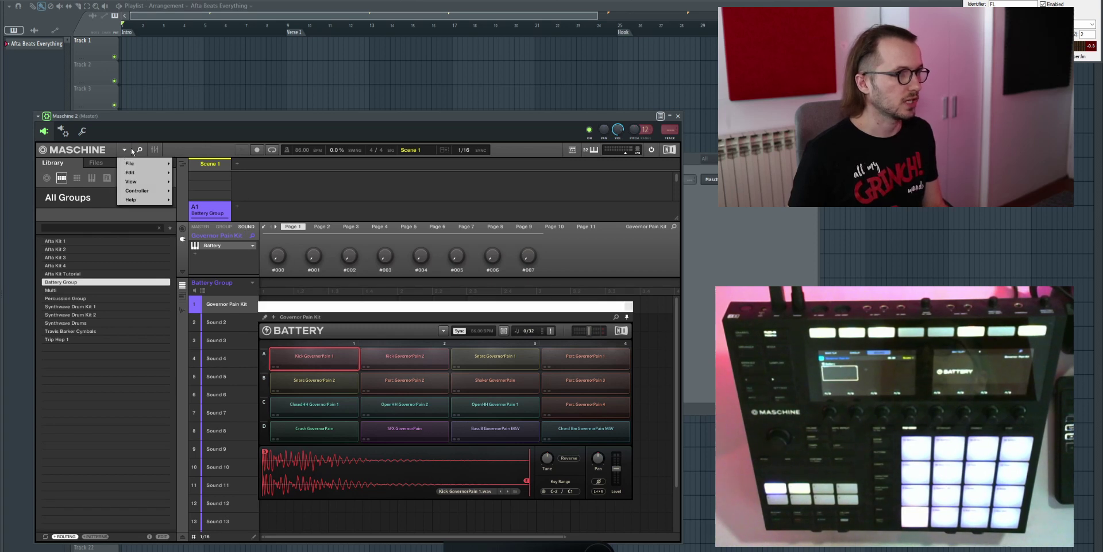
mouse_move(133, 164)
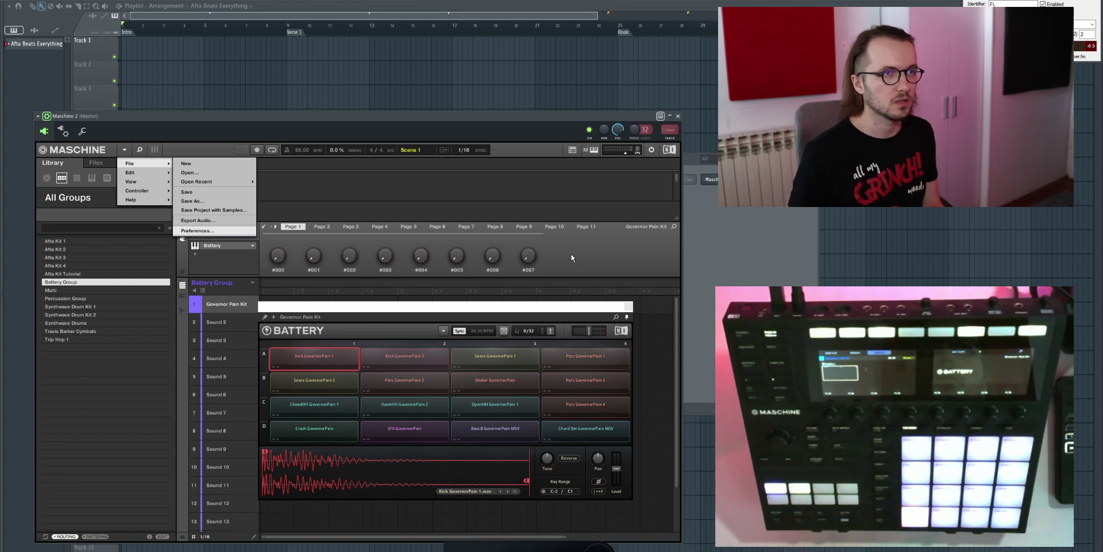
left_click(197, 231)
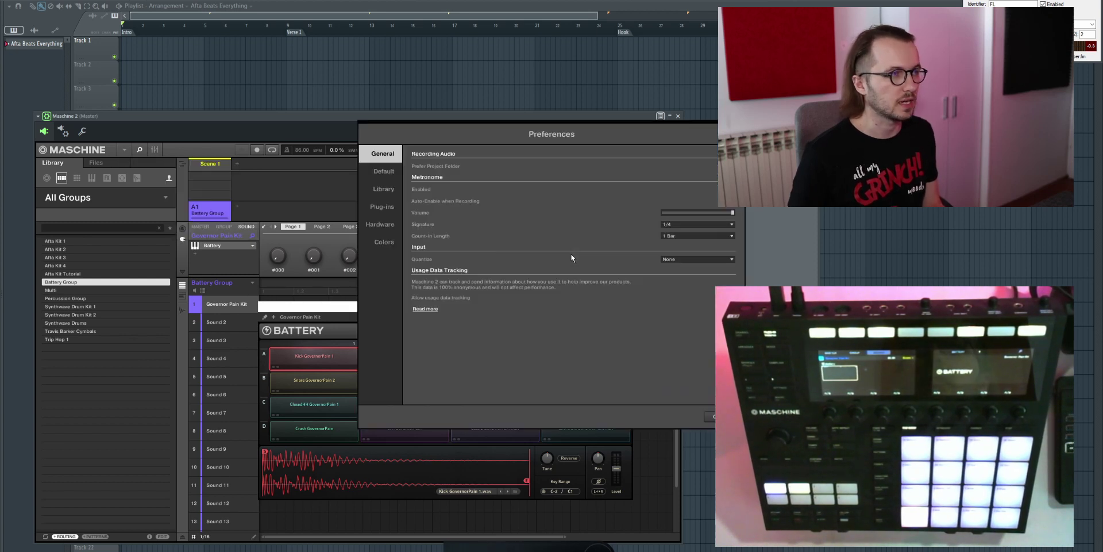
left_click(378, 191)
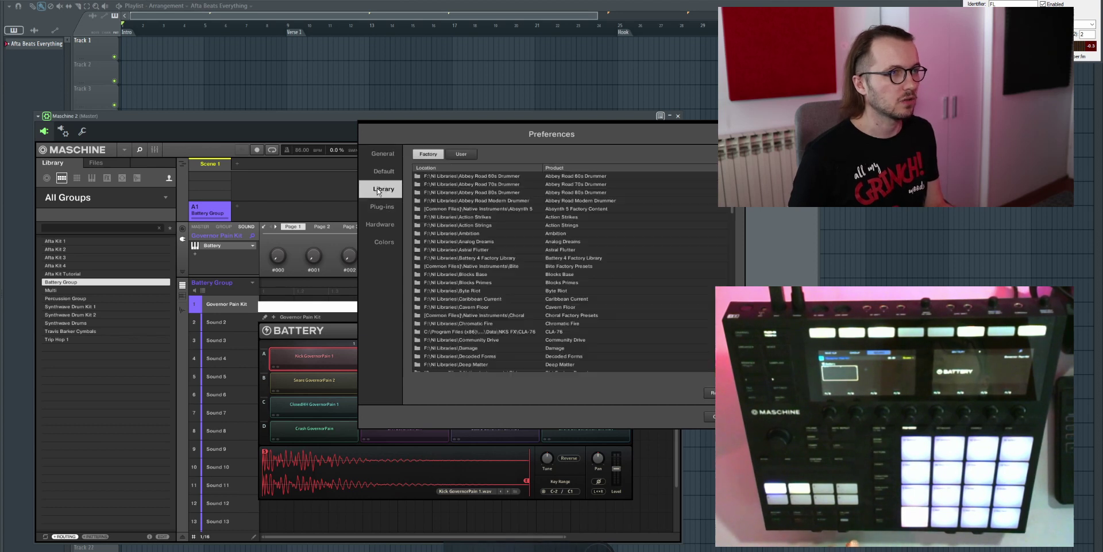
left_click(463, 154)
scroll(568, 361, "down", 5)
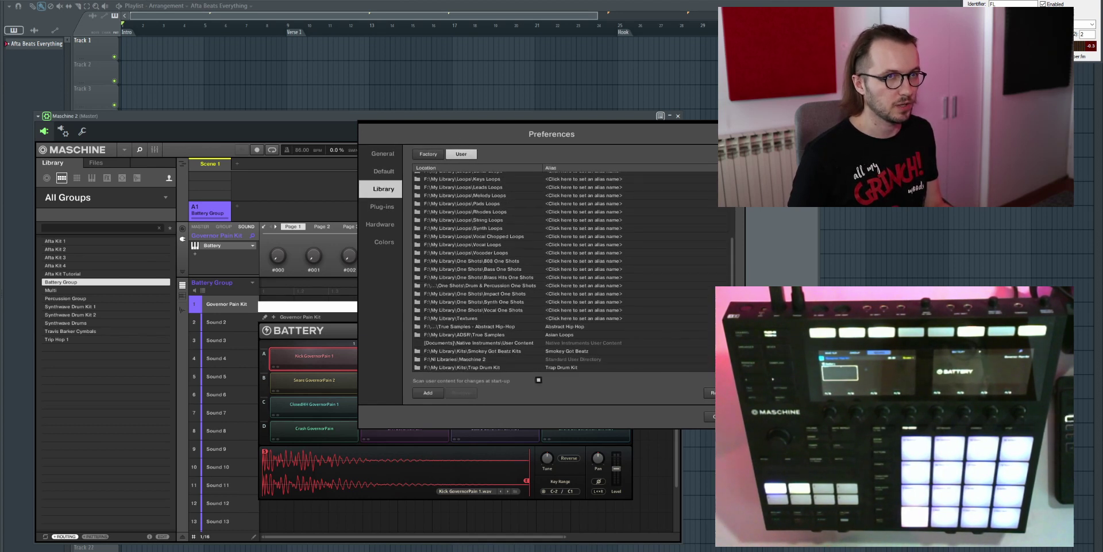
- Browse the Standard User Directory's Maschine 2 folder and its Groups subfolder, leaving the directory setting as it is
left_click(569, 359)
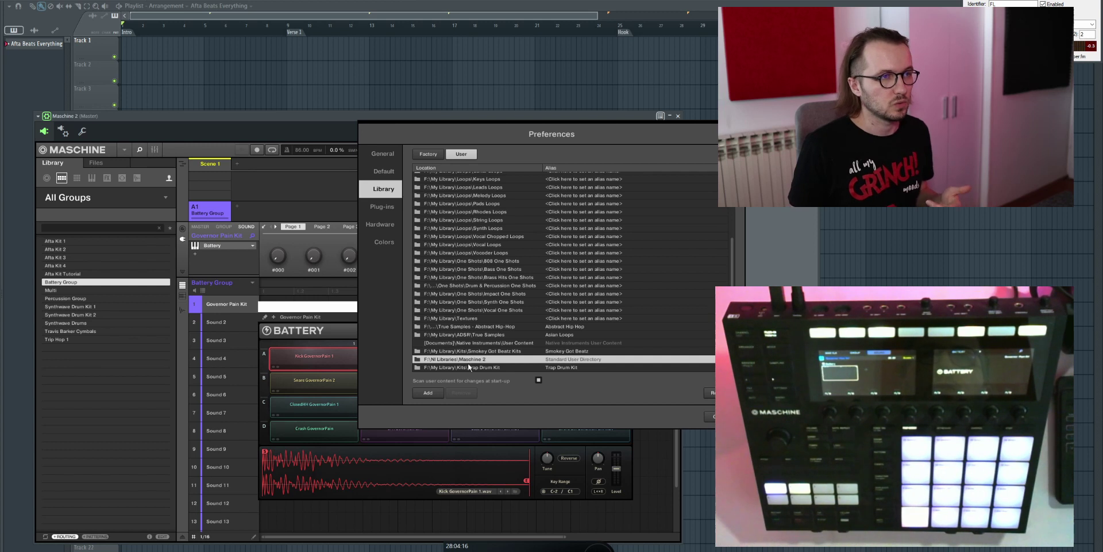
left_click(418, 360)
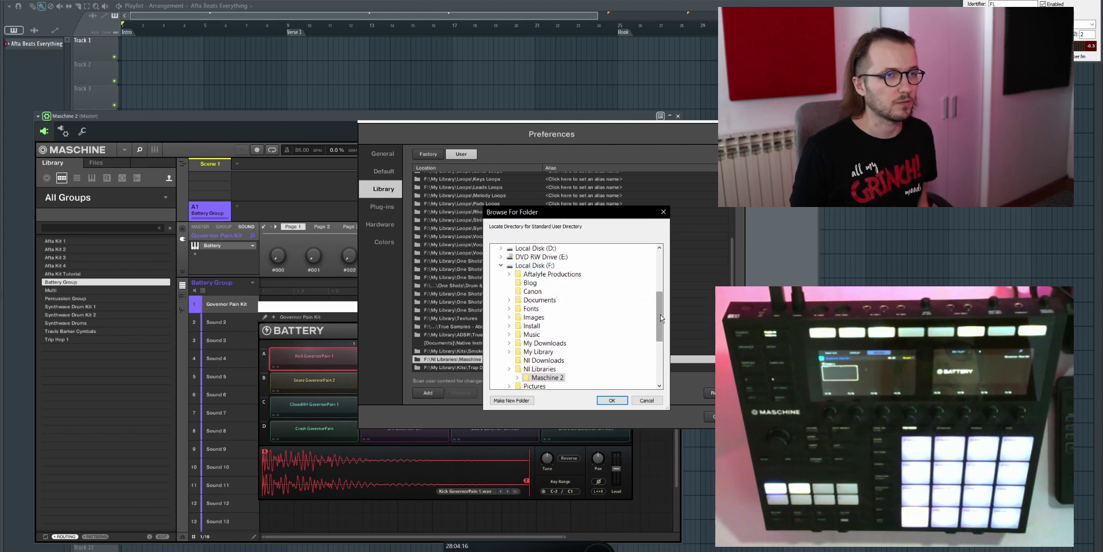
scroll(533, 313, "down", 2)
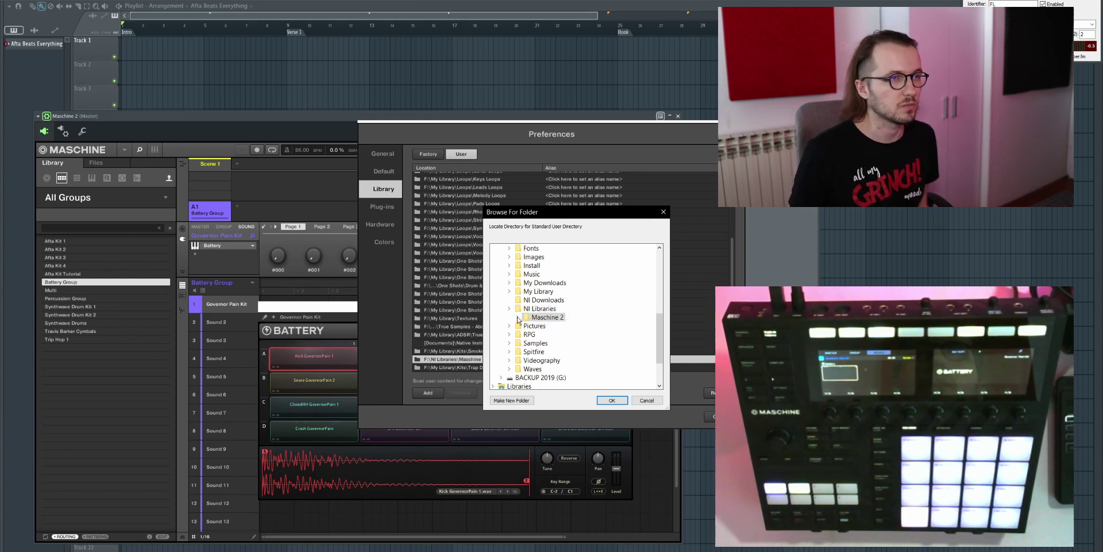
left_click(518, 318)
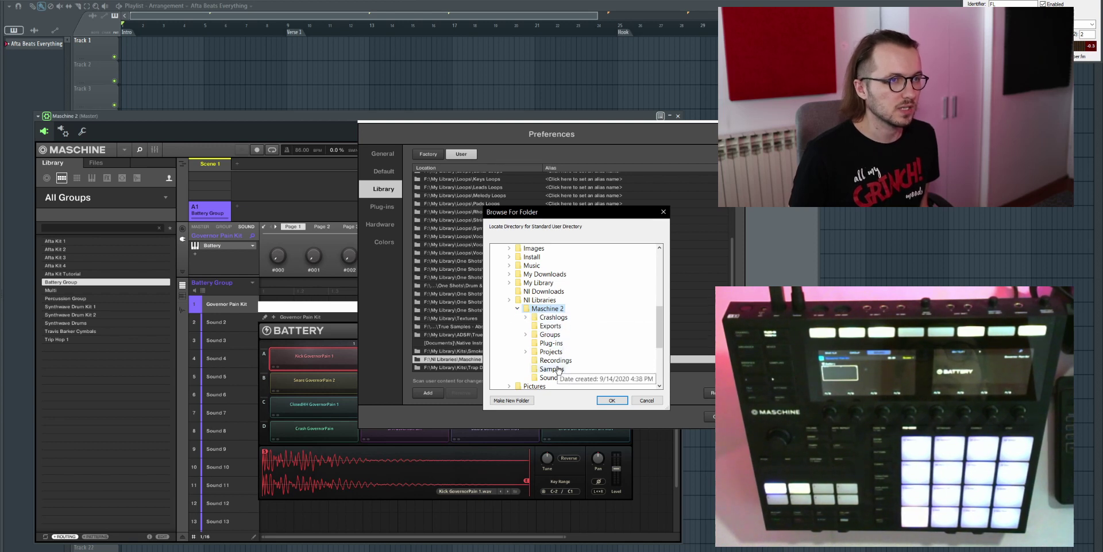
double_click(554, 335)
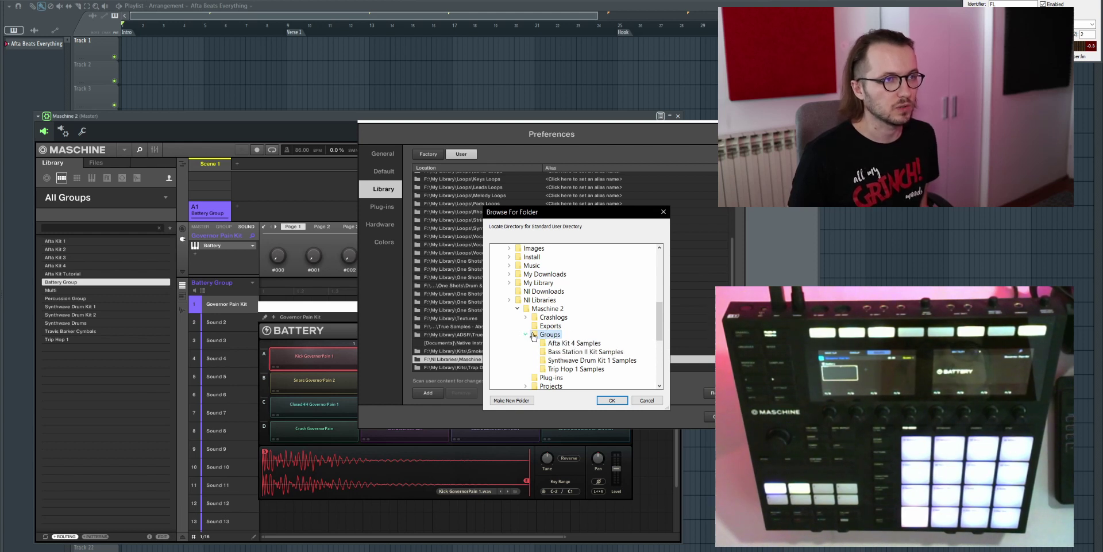
left_click(645, 401)
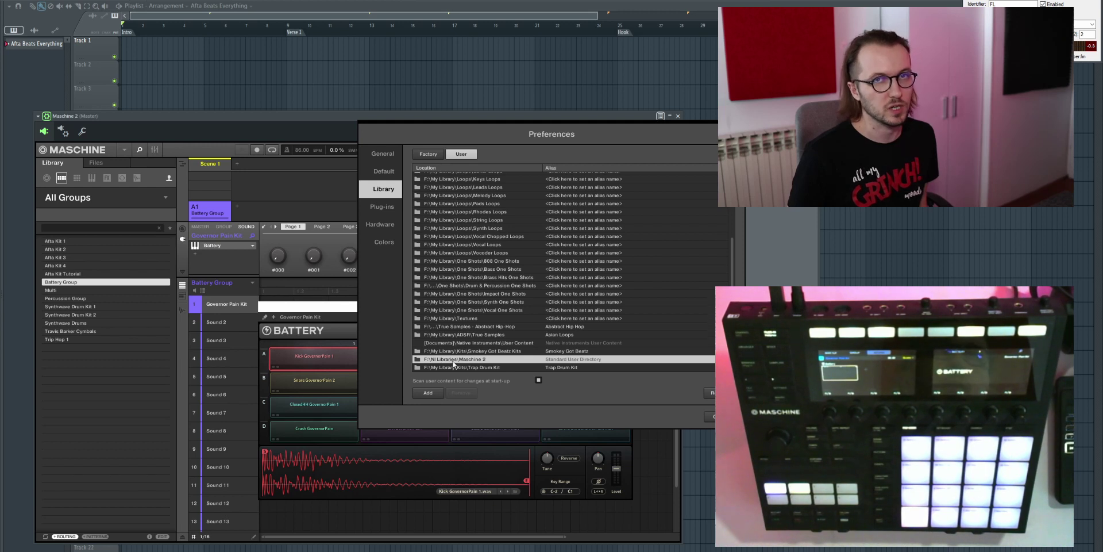
- Recheck the folder selection for the Standard User Directory, cancel it and close the preferences
left_click(416, 360)
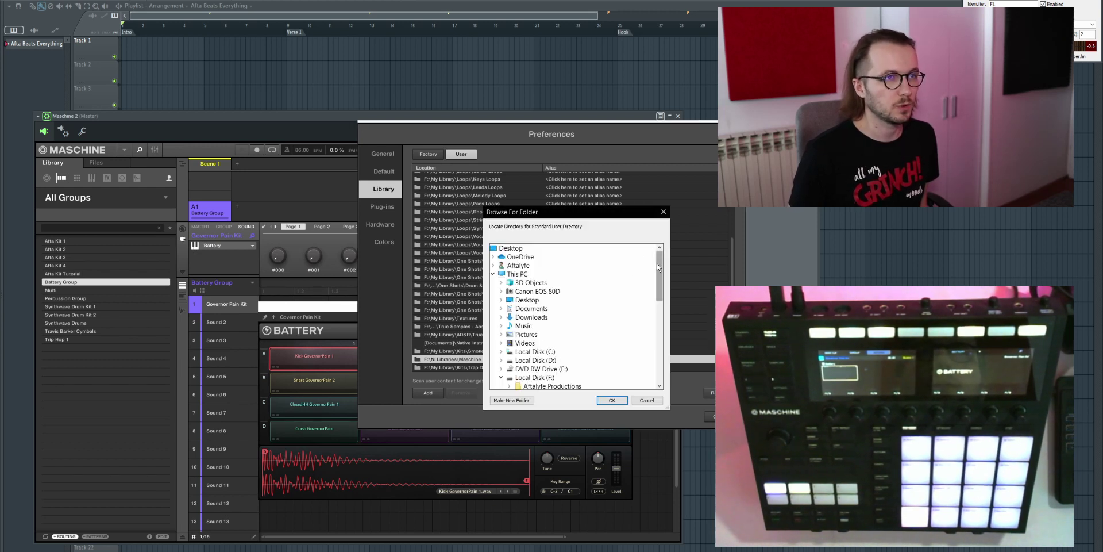
scroll(659, 267, "down", 5)
left_click(647, 400)
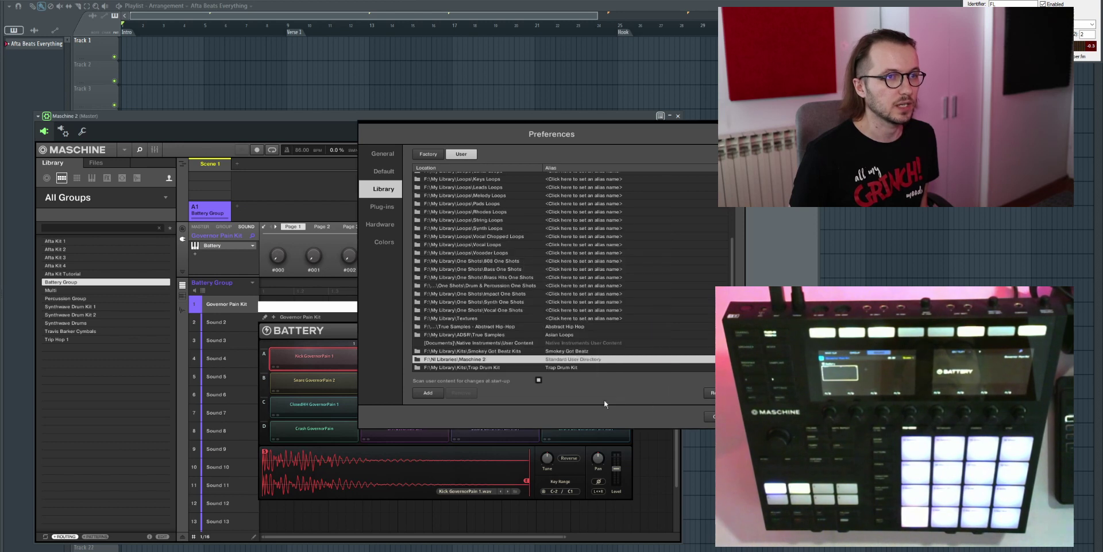
left_click(712, 416)
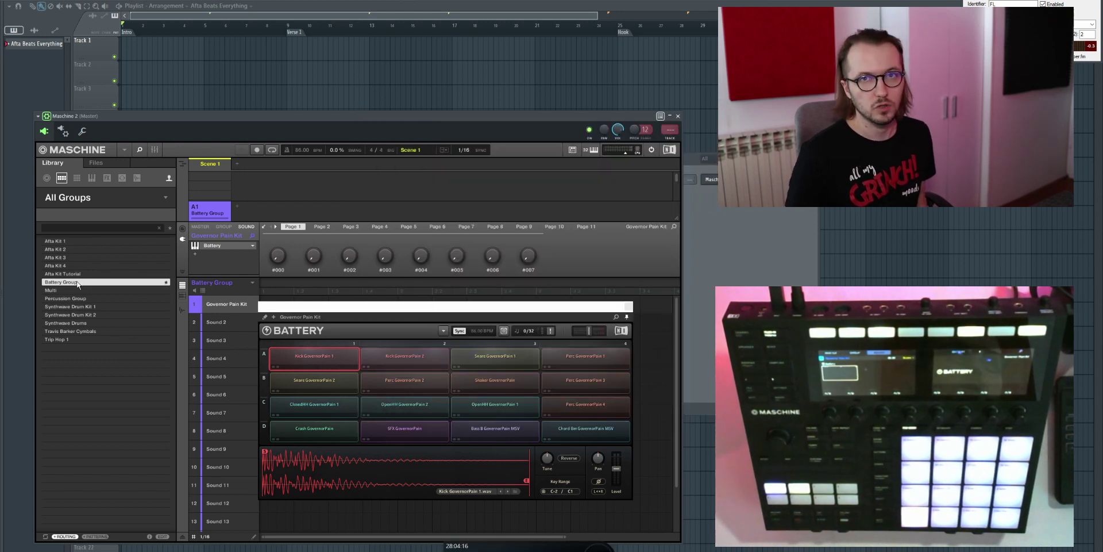